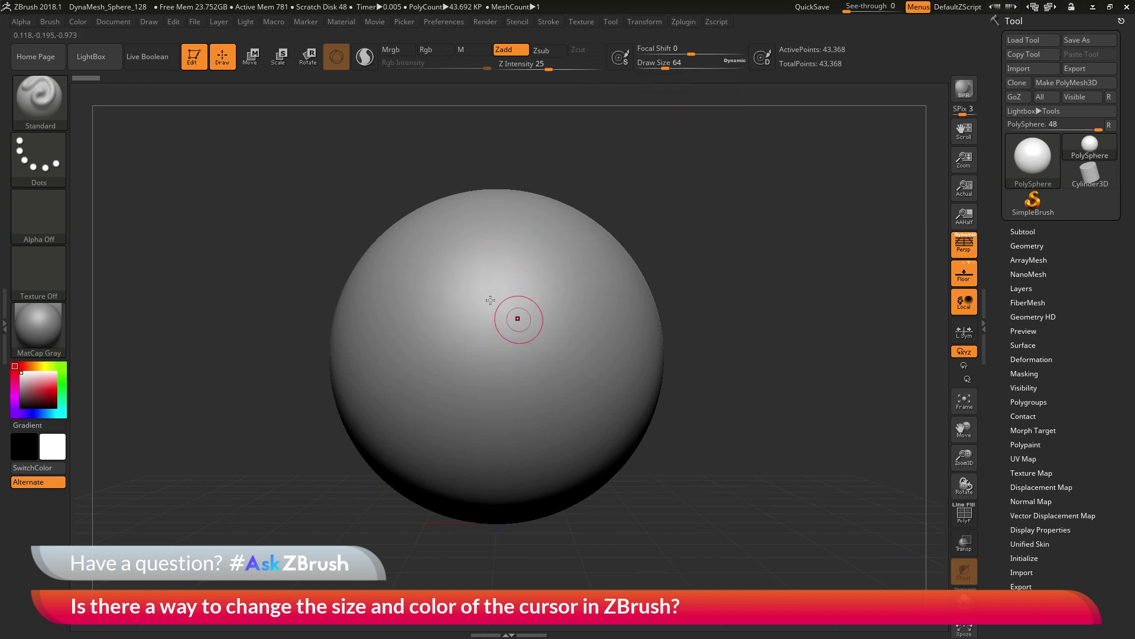
# Try a much larger brush size, shrink it again, and sculpt a curved raised stroke across the sphere
pyautogui.moveTo(676, 63); pyautogui.dragTo(699, 70)
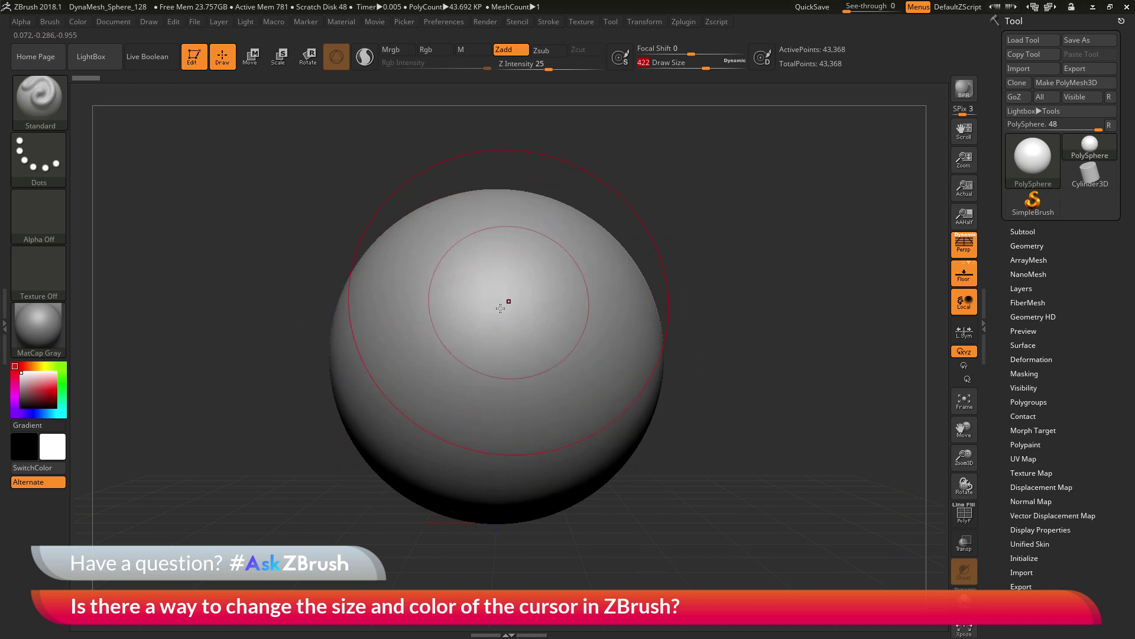
pyautogui.moveTo(705, 68); pyautogui.dragTo(665, 70)
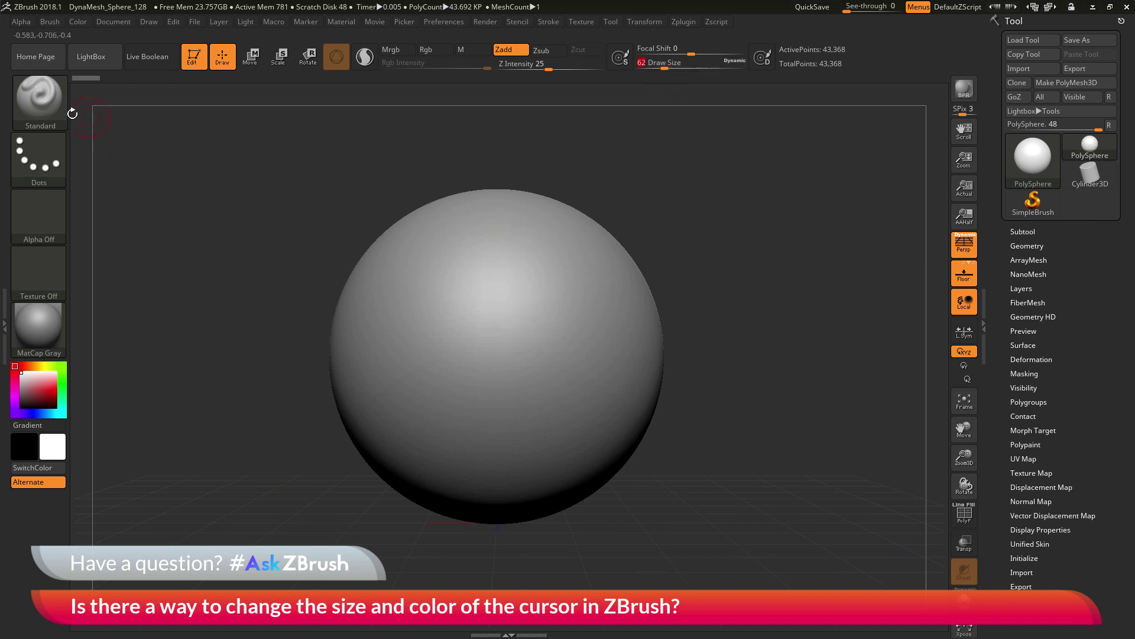
pyautogui.moveTo(536, 233)
pyautogui.mouseDown()
pyautogui.moveTo(452, 343)
pyautogui.moveTo(472, 361)
pyautogui.mouseUp()
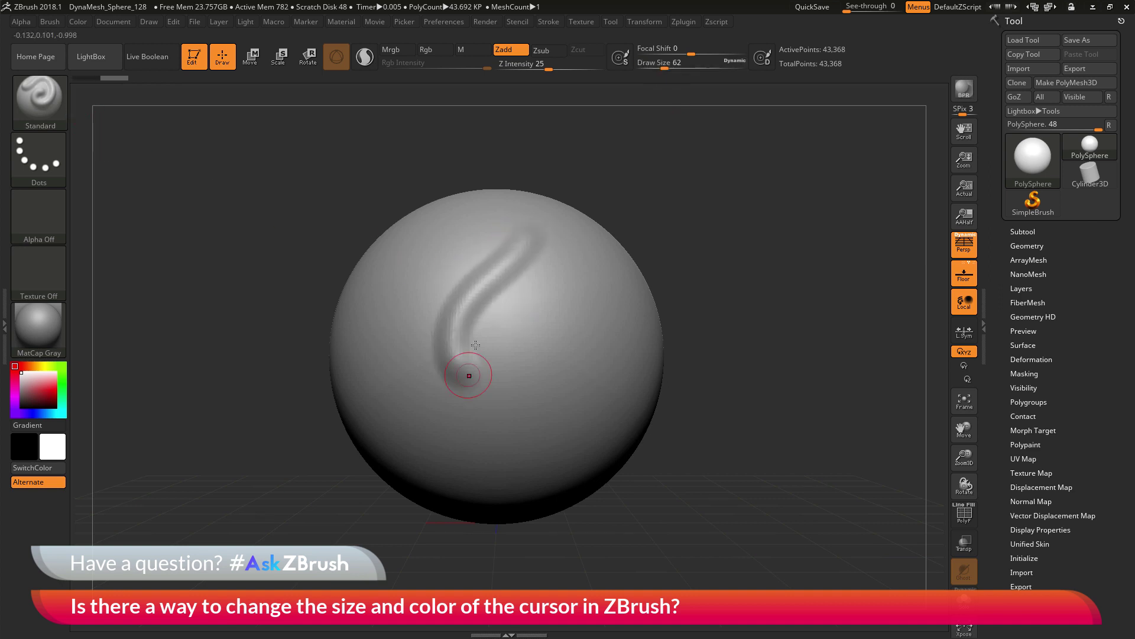
# Enlarge the brush, add a broad faint stroke on the sphere's right, then lower Draw Size to 59
pyautogui.moveTo(665, 67); pyautogui.dragTo(693, 65)
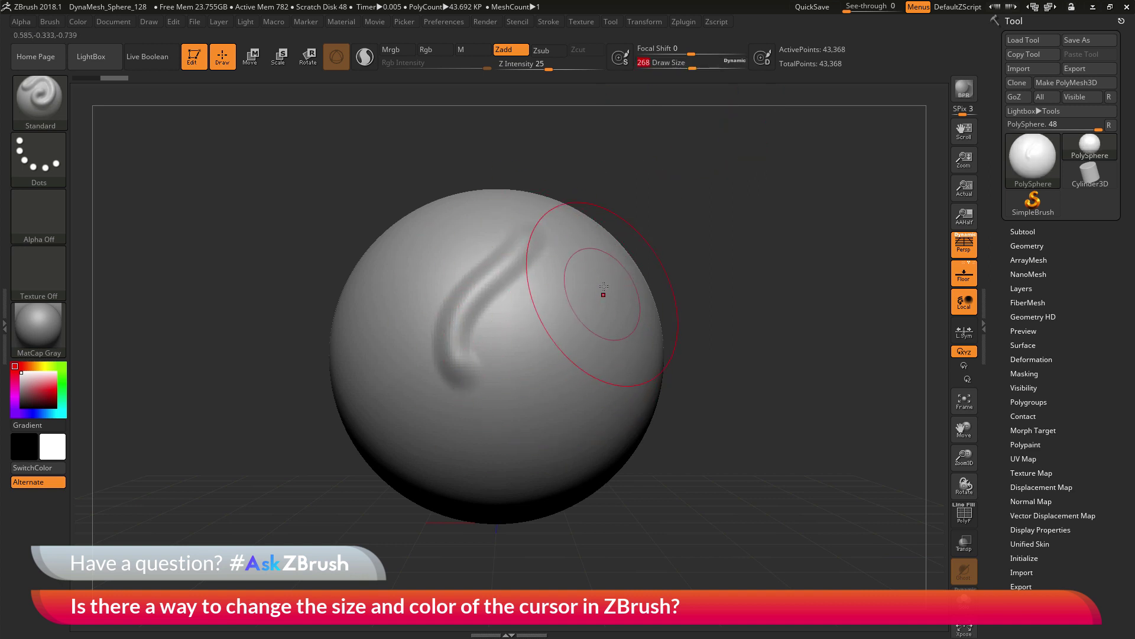
pyautogui.moveTo(597, 279); pyautogui.dragTo(497, 432)
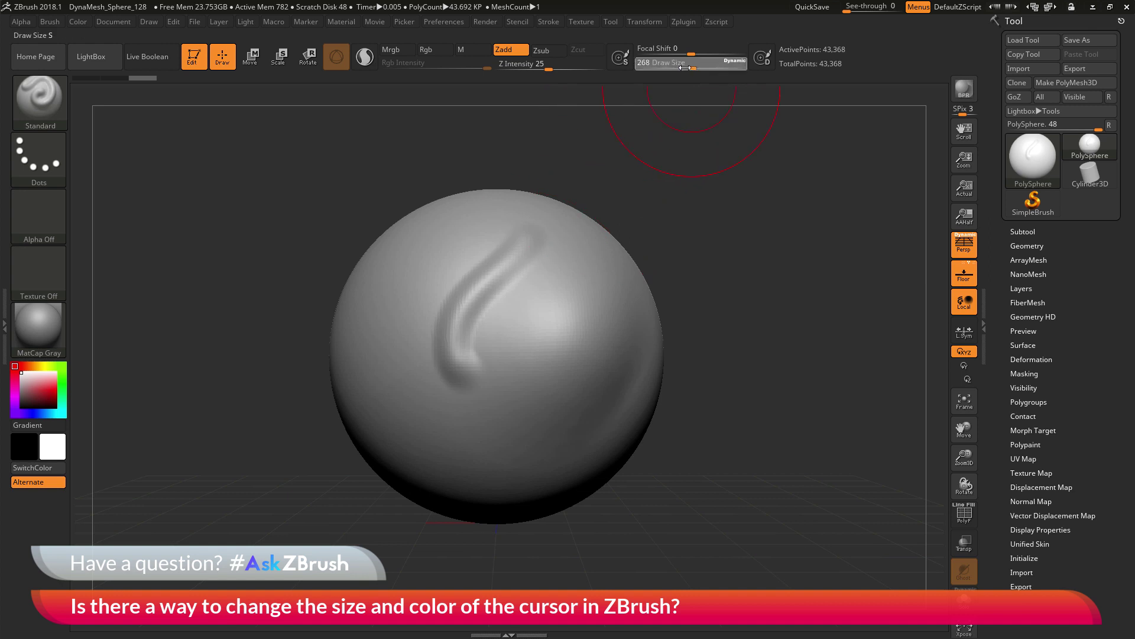
pyautogui.moveTo(674, 66); pyautogui.dragTo(671, 66)
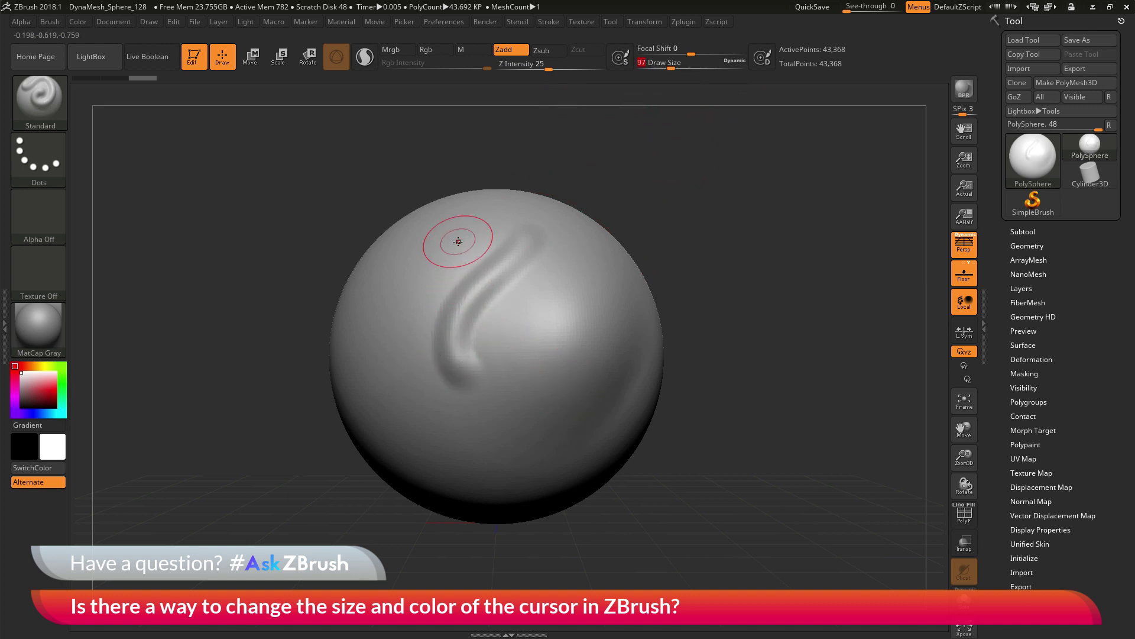
pyautogui.moveTo(671, 66); pyautogui.dragTo(670, 66)
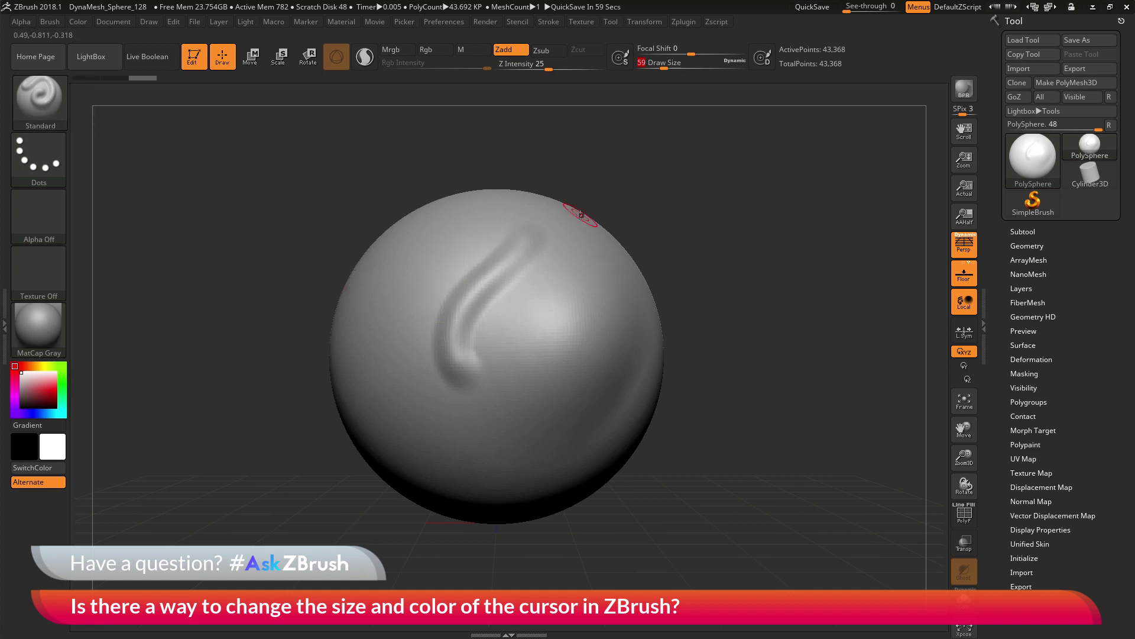
# Dock the Preferences panel in the right tray and expand its Edit section with the cursor colour swatches
pyautogui.click(445, 22)
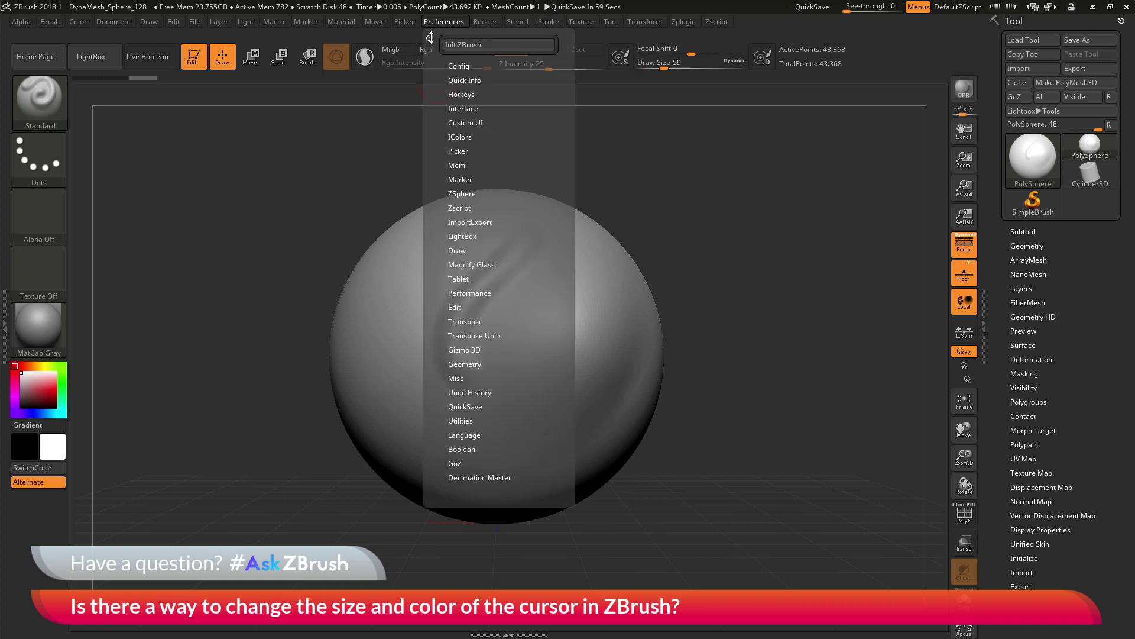
pyautogui.moveTo(428, 37); pyautogui.dragTo(1029, 24)
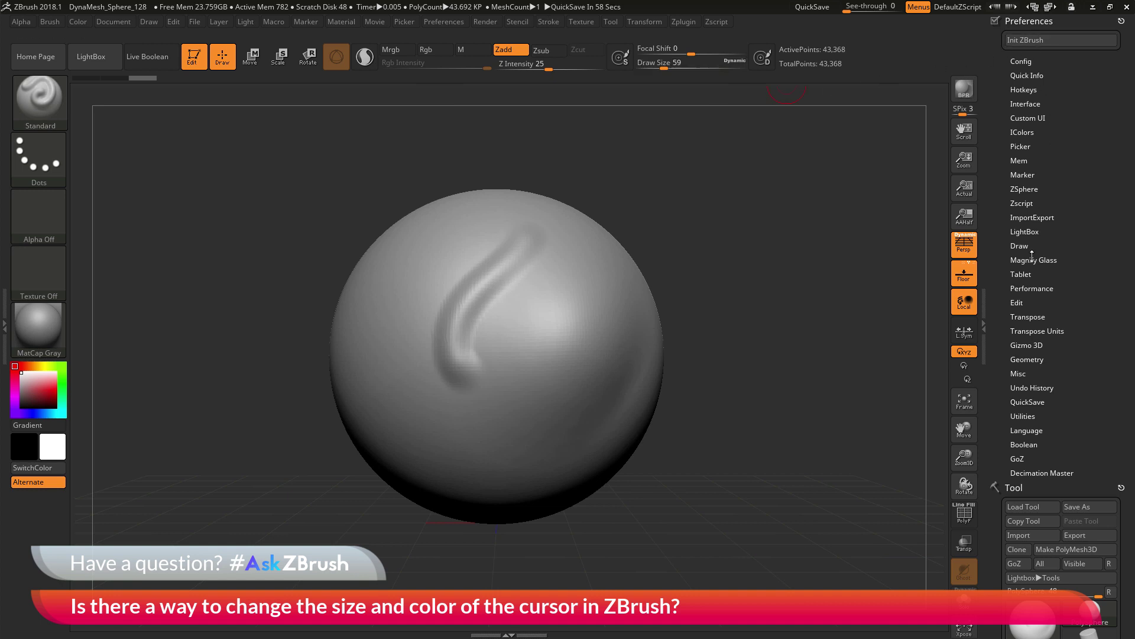
pyautogui.click(1029, 302)
pyautogui.moveTo(1069, 269); pyautogui.dragTo(1070, 229)
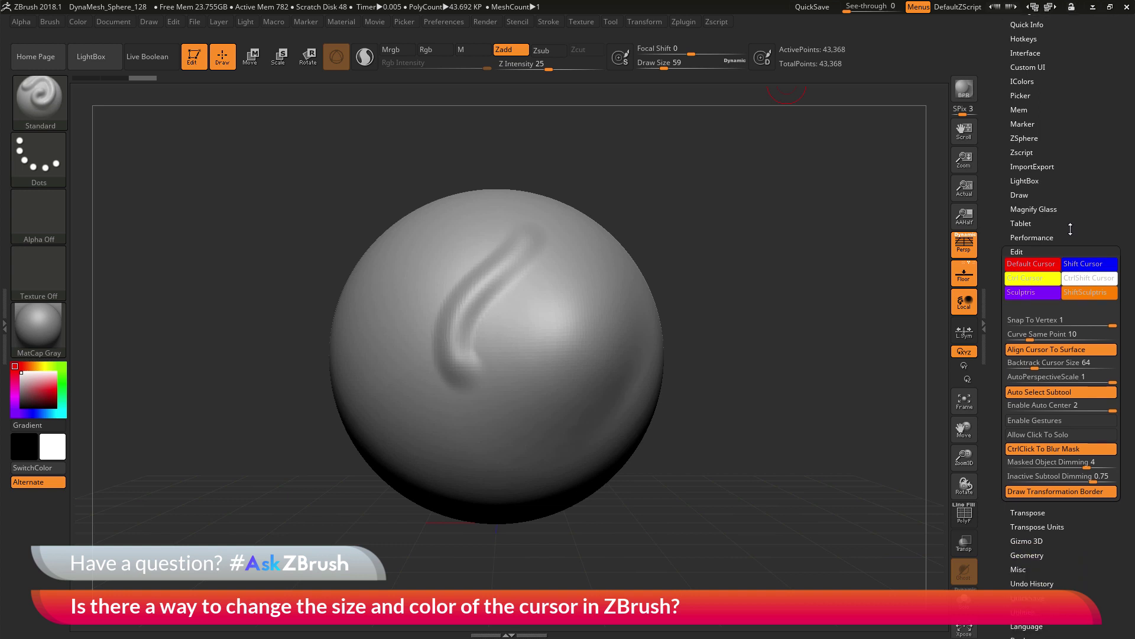
pyautogui.moveTo(1040, 264)
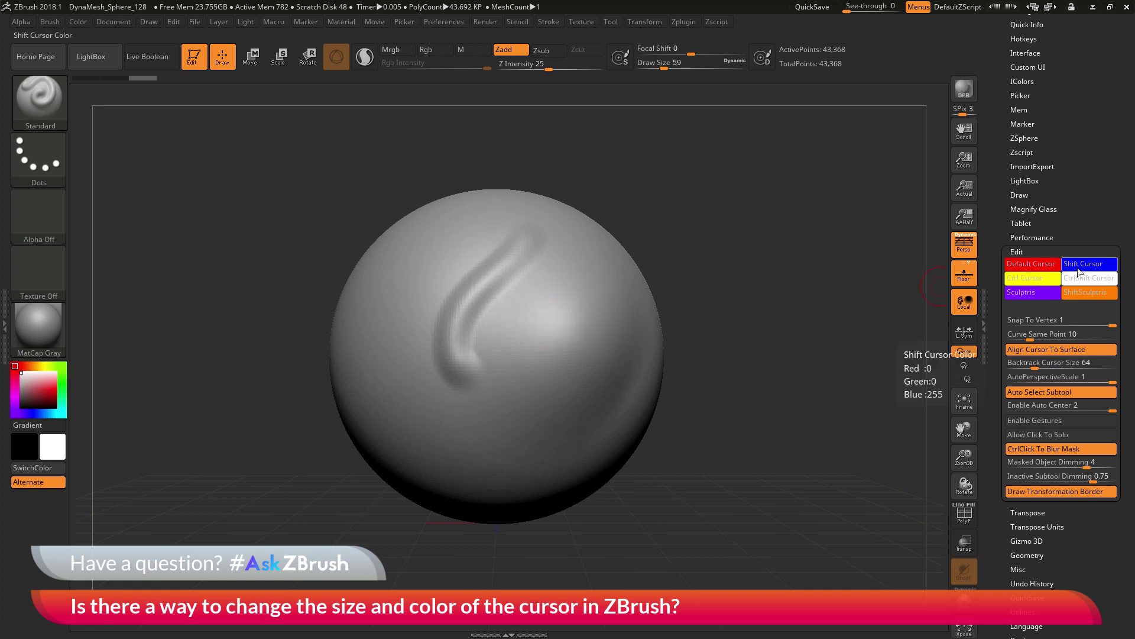
pyautogui.press('shift')
pyautogui.press('shift')
pyautogui.press('shift')
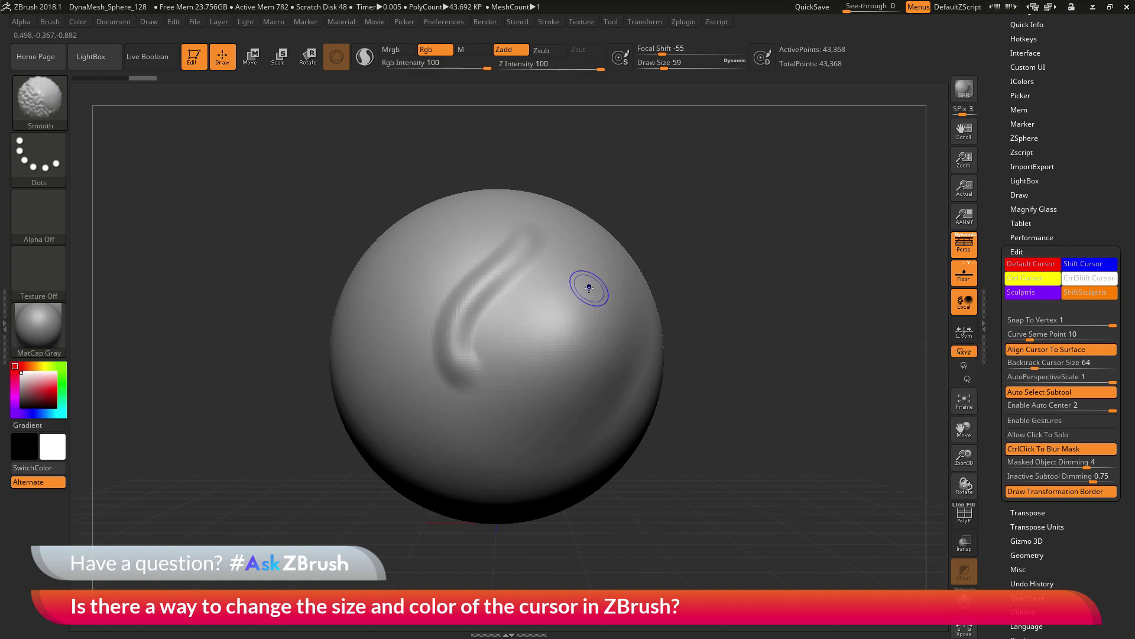
pyautogui.press('shift')
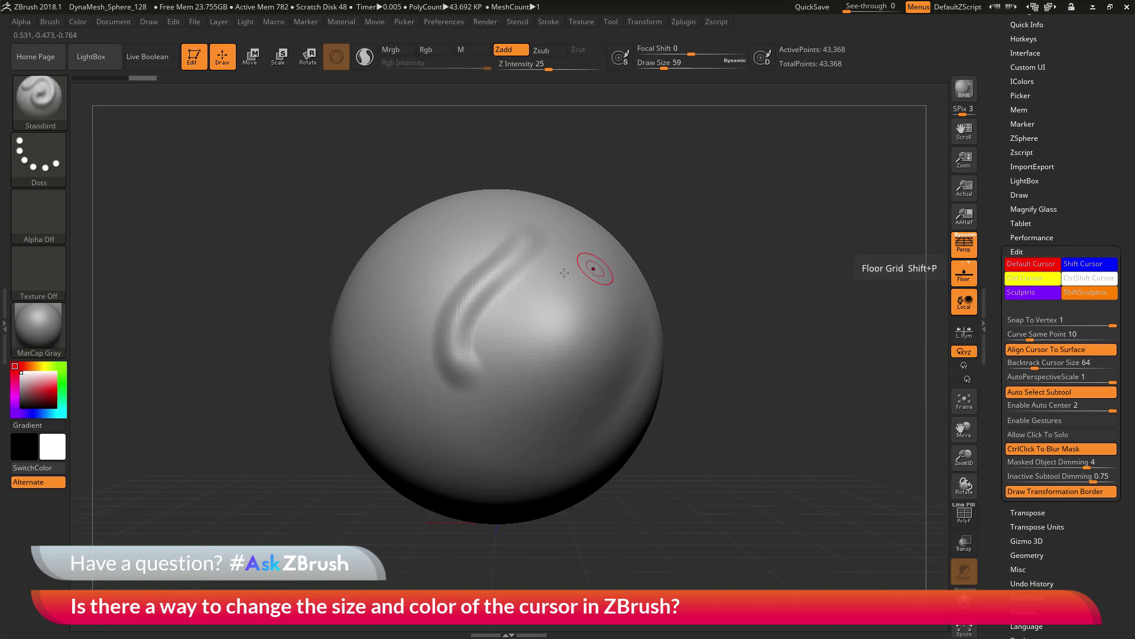
pyautogui.press('ctrl')
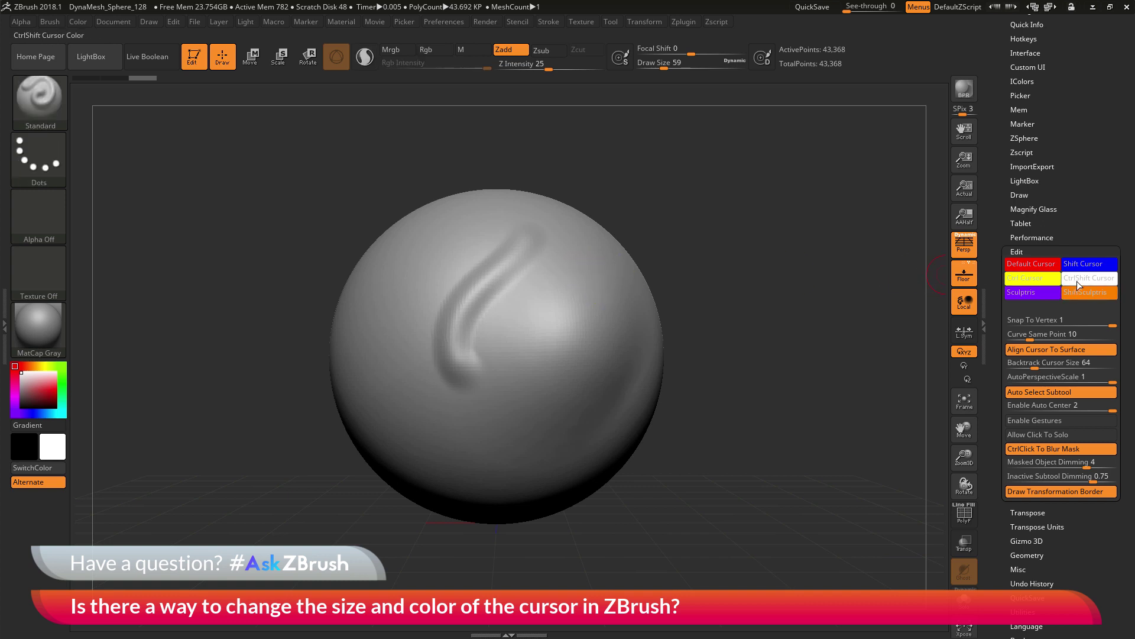
pyautogui.hotkey('ctrl', 'shift')
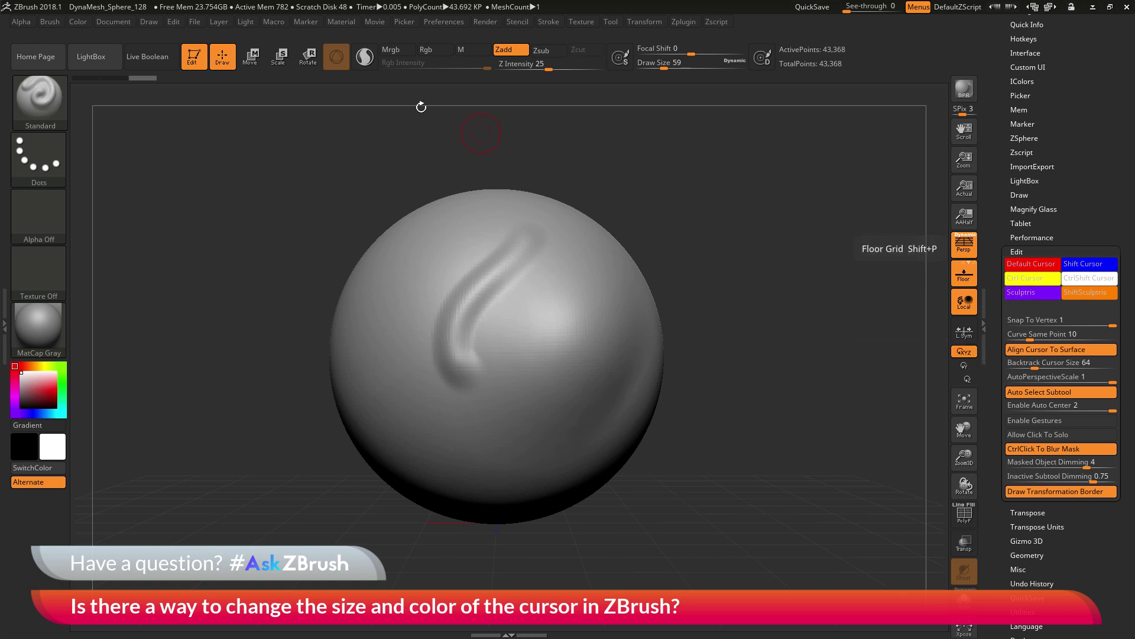
pyautogui.click(354, 66)
pyautogui.click(358, 64)
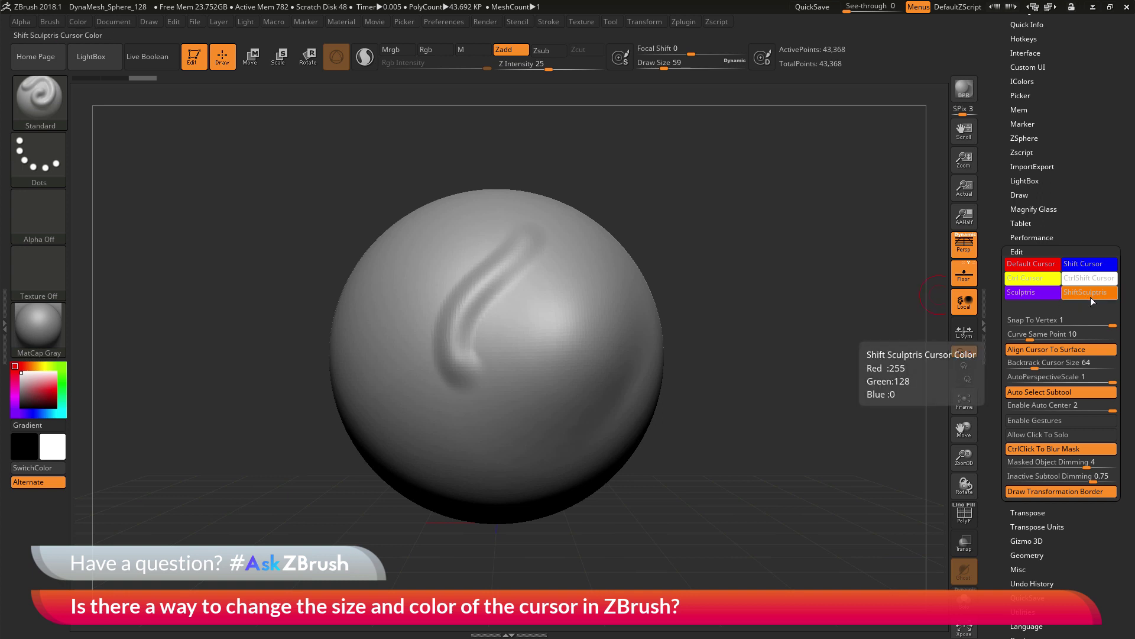
pyautogui.click(367, 62)
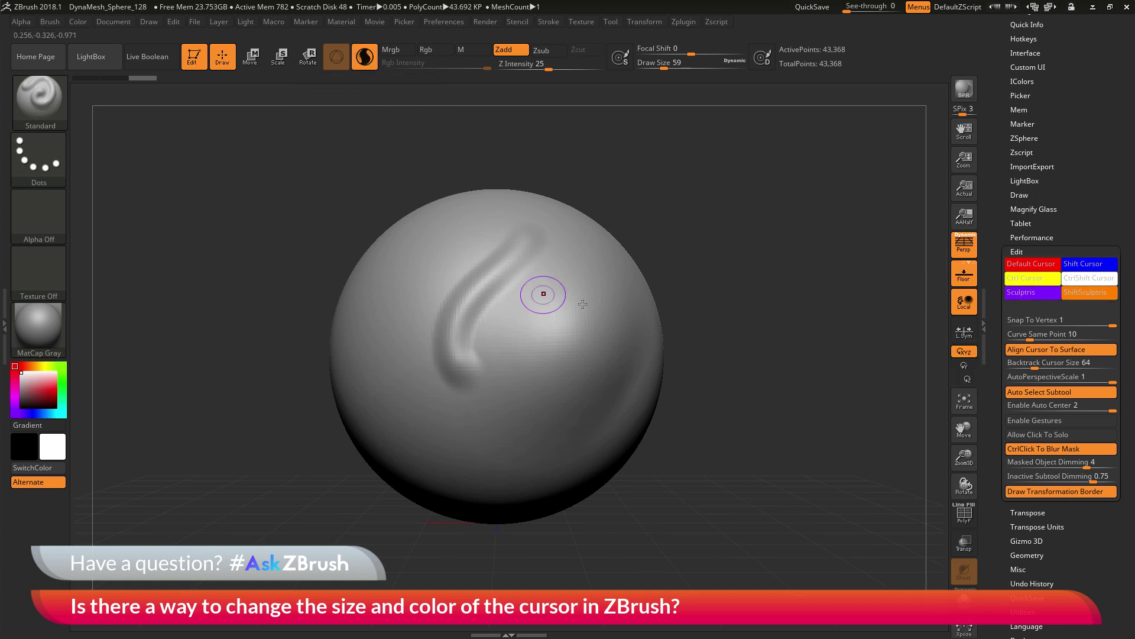
pyautogui.press('shift')
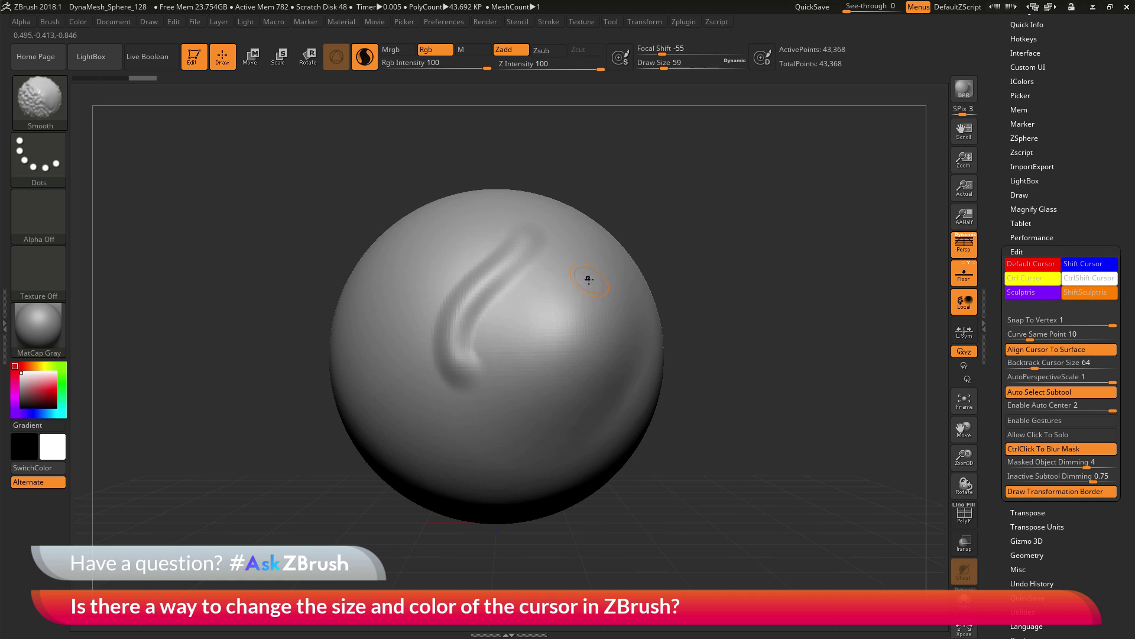
pyautogui.click(365, 56)
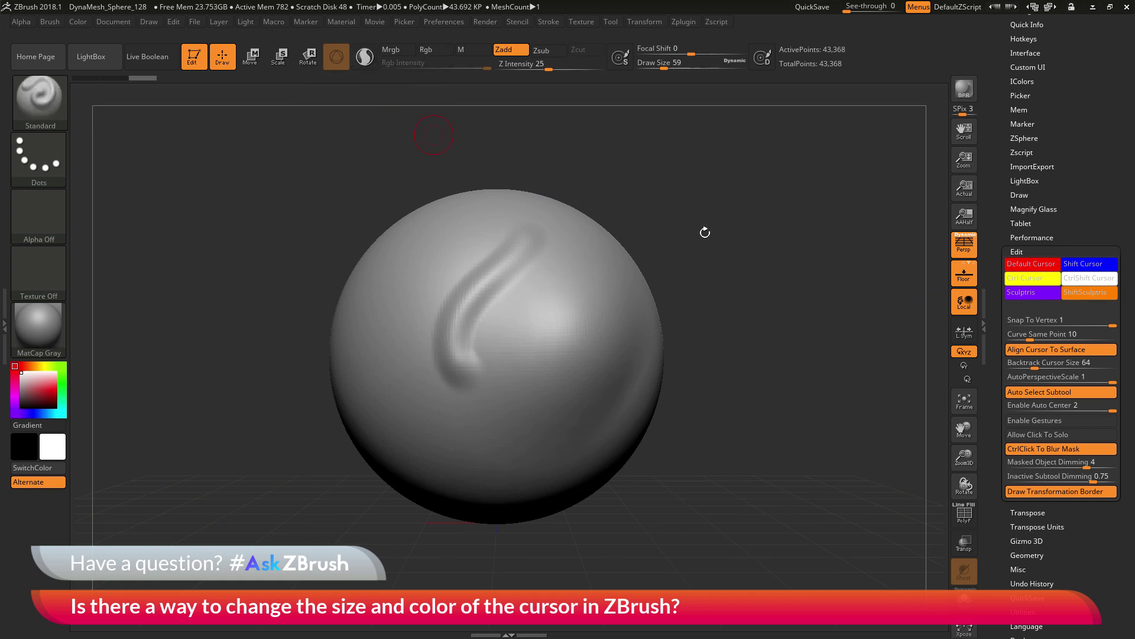
# Change the Default Cursor swatch from red to black (R0 G0 B0)
pyautogui.click(1034, 264)
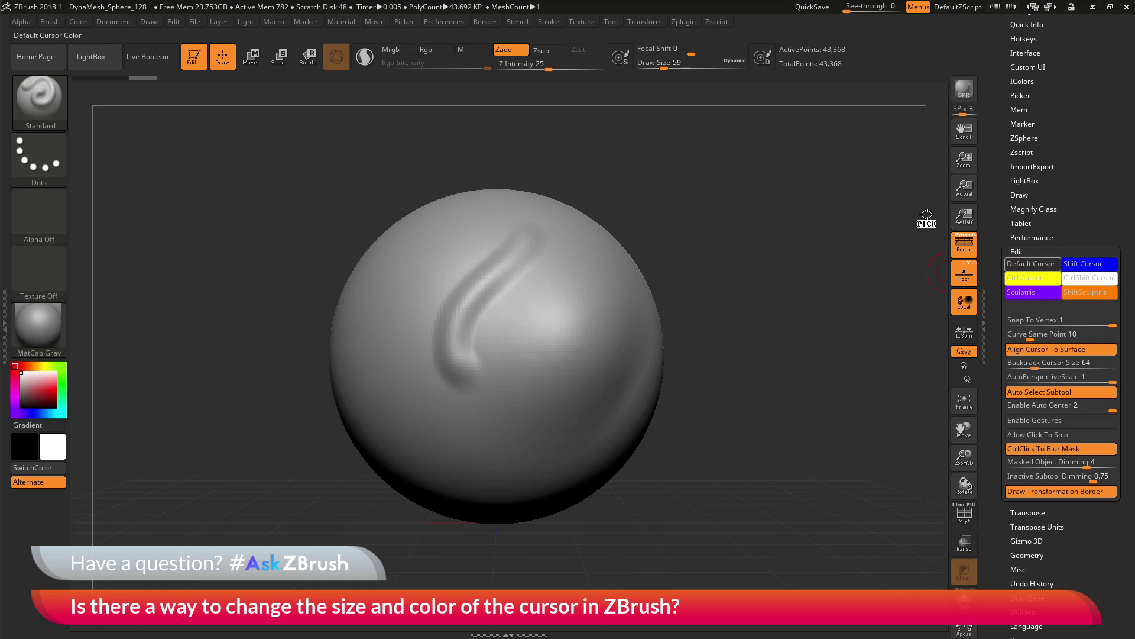
pyautogui.moveTo(369, 329)
pyautogui.mouseDown()
pyautogui.moveTo(241, 294)
pyautogui.moveTo(44, 384)
pyautogui.moveTo(27, 450)
pyautogui.mouseUp()
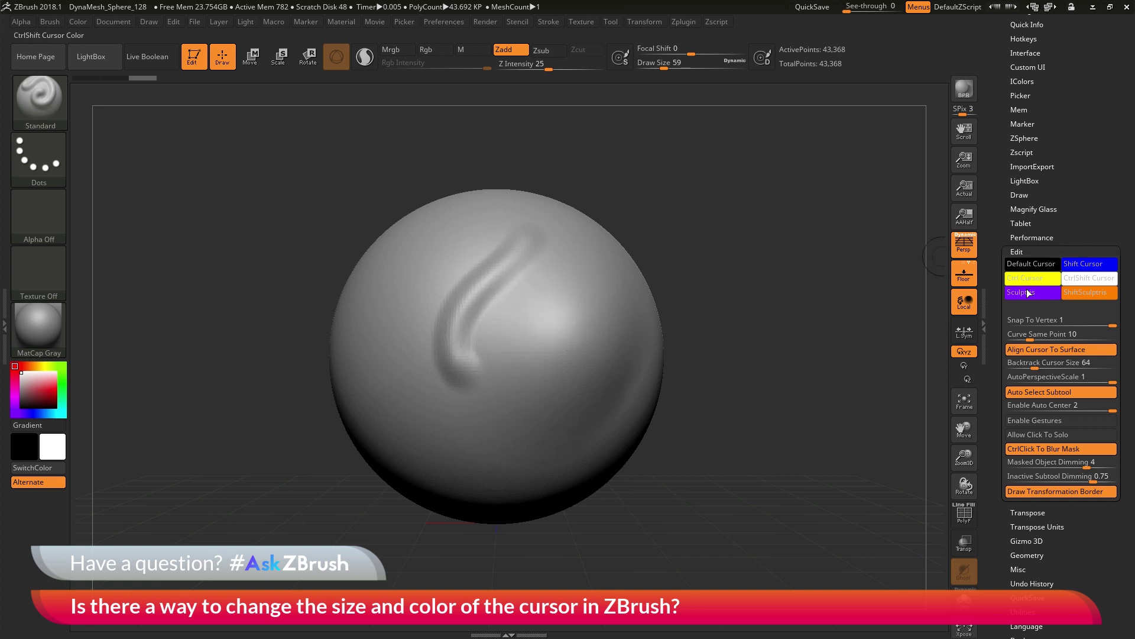
pyautogui.moveTo(1049, 272)
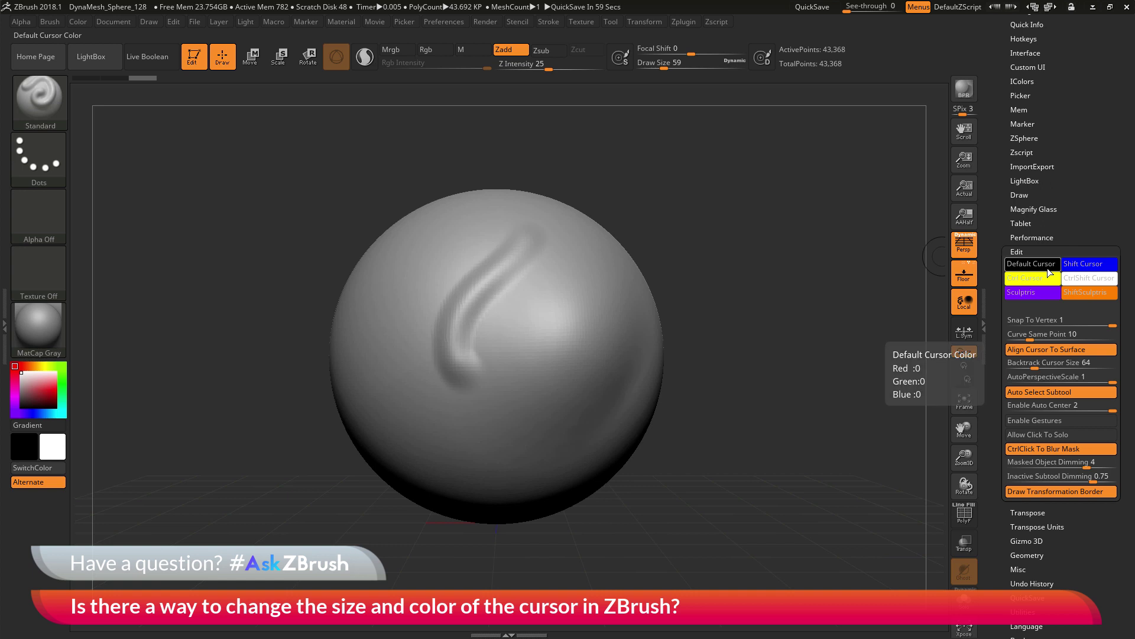
pyautogui.scroll(2, 1078, 221)
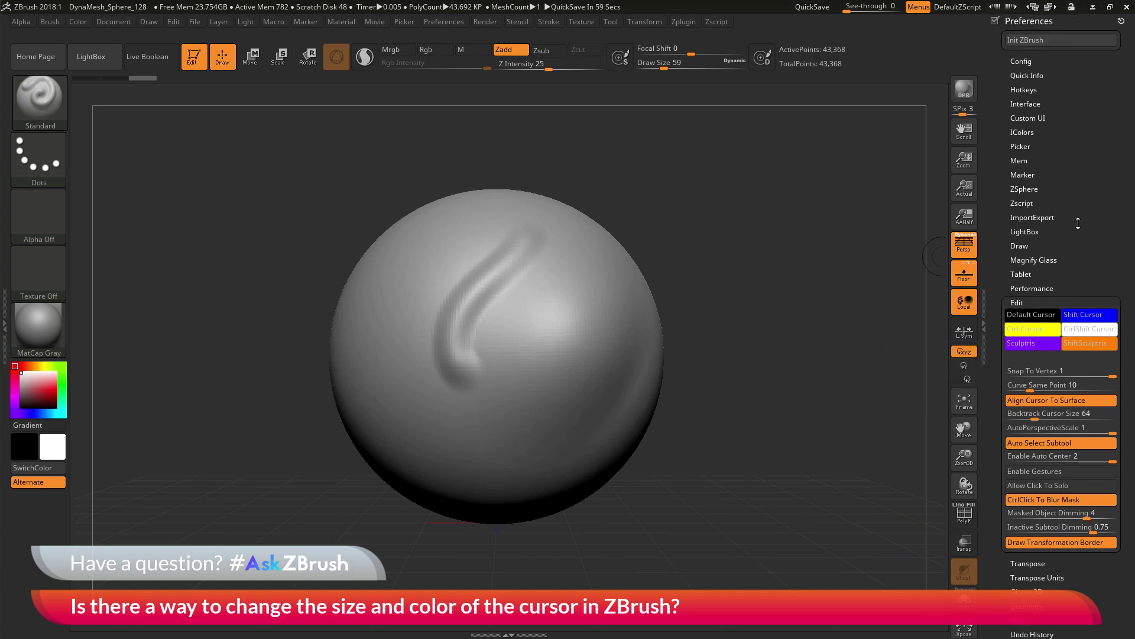
# Expand and collapse Preferences > Config, then switch to Move mode (W) to show the gizmo
pyautogui.press('shift')
pyautogui.click(1032, 61)
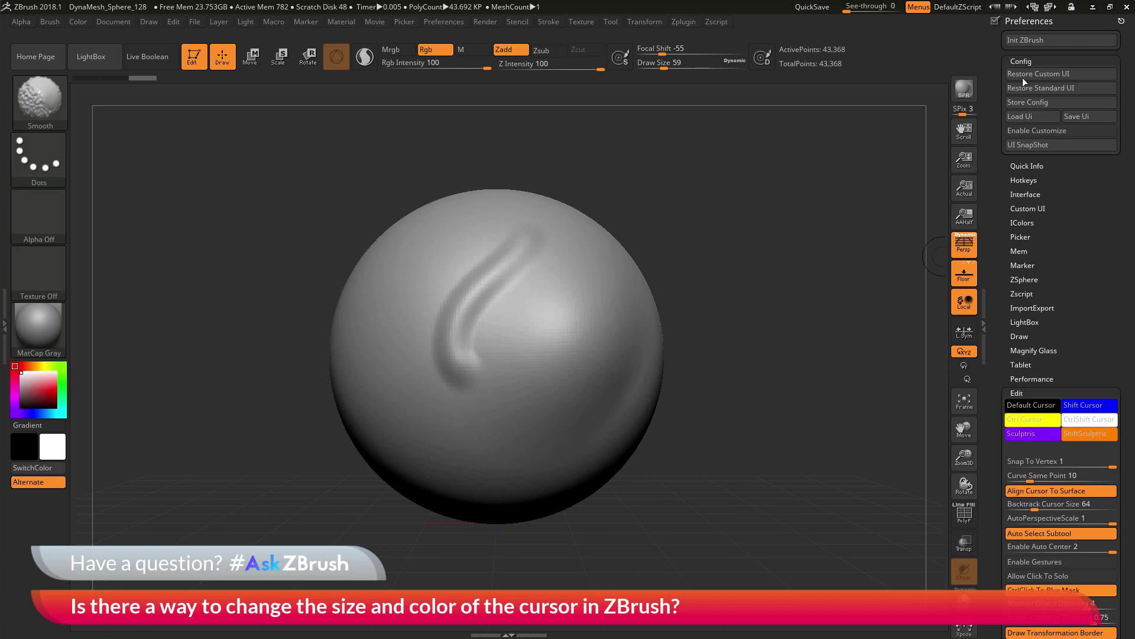
pyautogui.click(1034, 60)
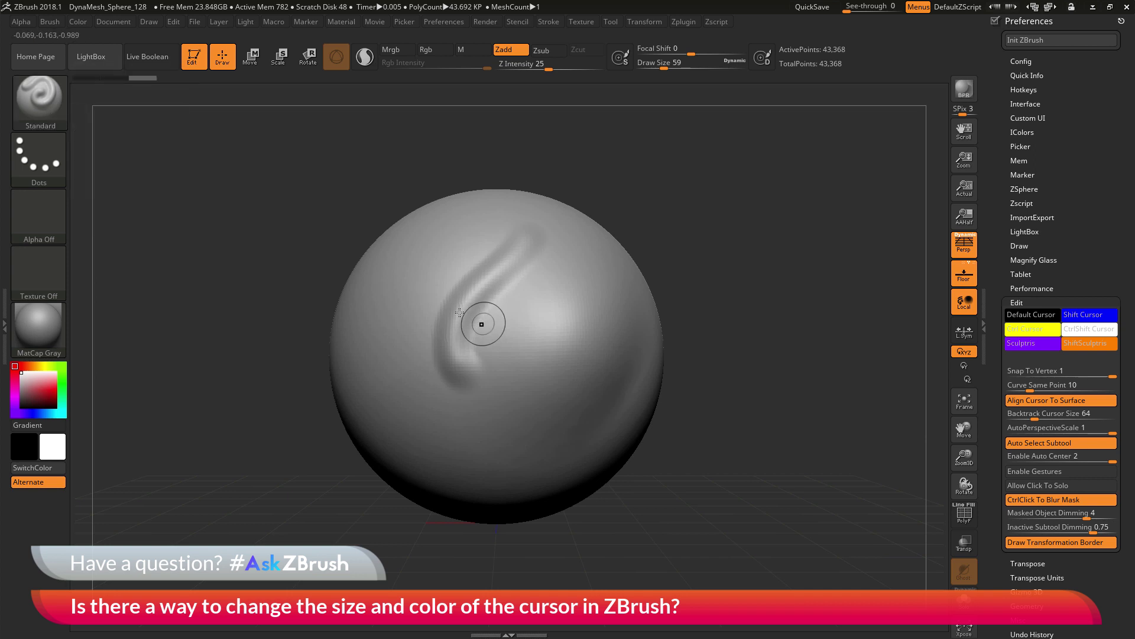
pyautogui.click(251, 57)
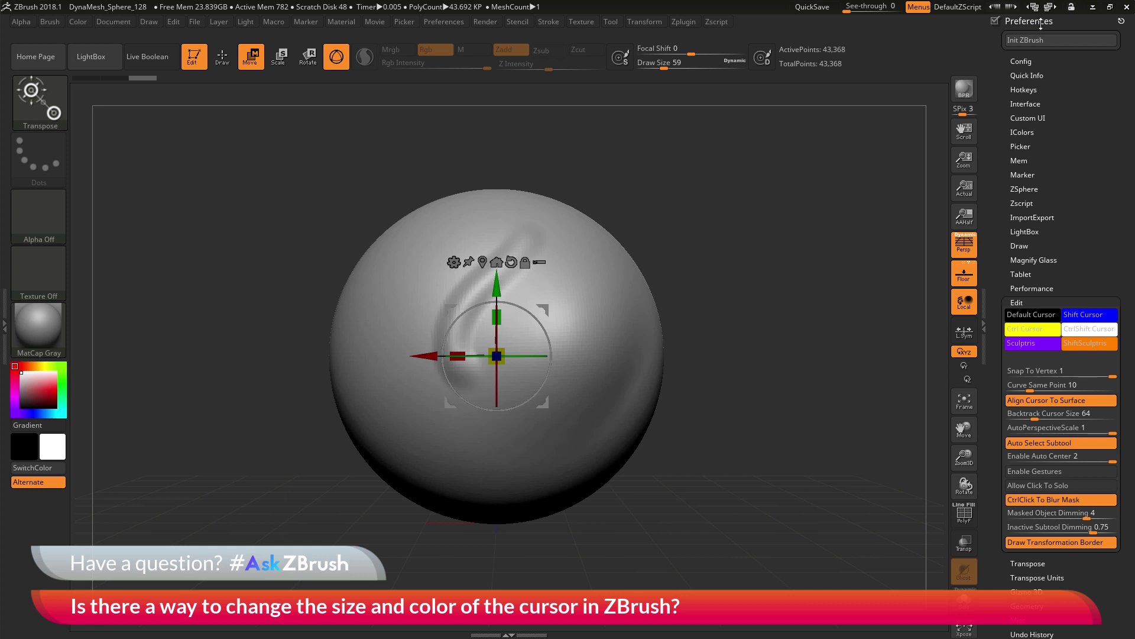
# In Preferences > Gizmo 3D, lower Gizmo Size from 300 to 260
pyautogui.moveTo(1005, 253); pyautogui.dragTo(1000, 152)
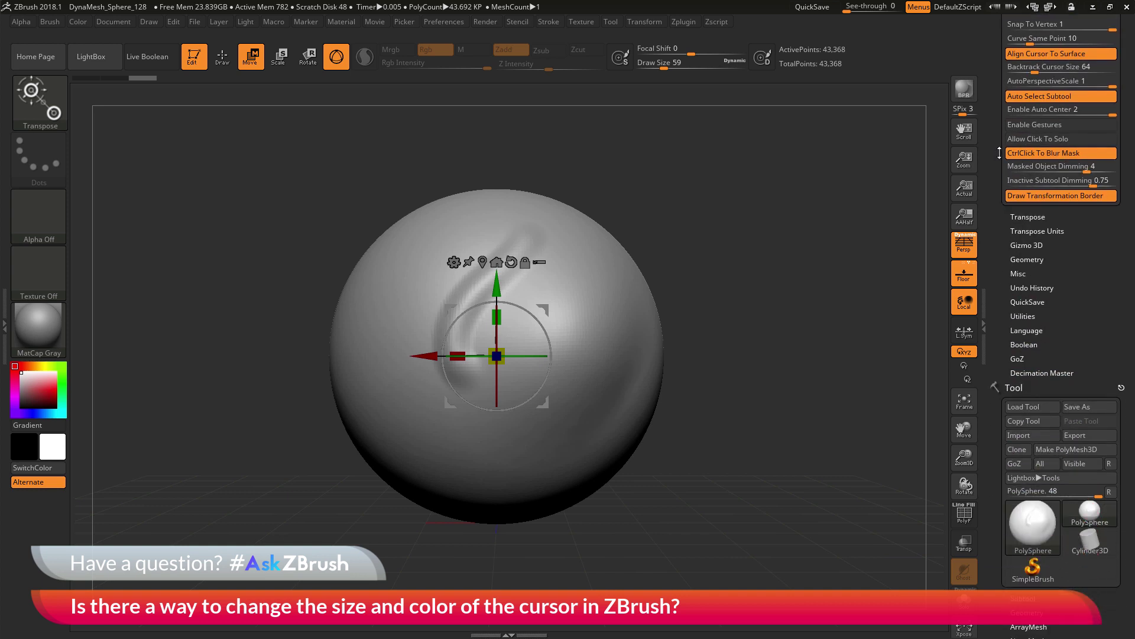
pyautogui.click(1022, 245)
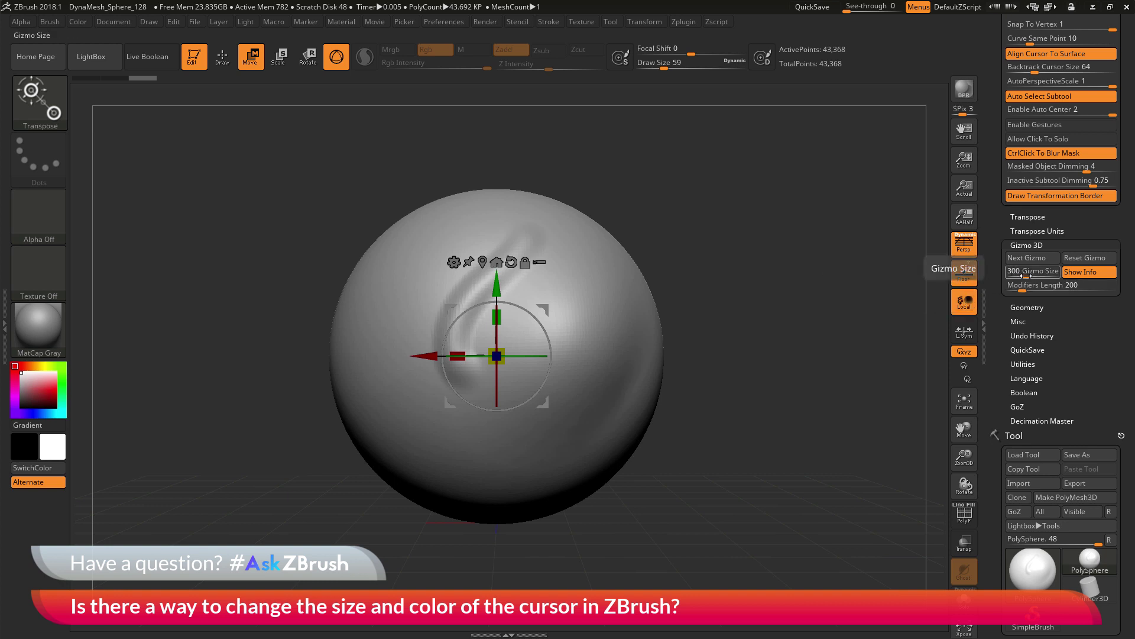
pyautogui.moveTo(1025, 276)
pyautogui.mouseDown()
pyautogui.moveTo(1058, 276)
pyautogui.moveTo(1005, 277)
pyautogui.moveTo(1039, 274)
pyautogui.moveTo(1006, 276)
pyautogui.moveTo(1037, 276)
pyautogui.moveTo(1007, 276)
pyautogui.moveTo(1021, 278)
pyautogui.mouseUp()
pyautogui.moveTo(993, 180); pyautogui.dragTo(993, 292)
# Turn off the Gizmo 3D button (Y) to get the transpose line, then orbit the sphere
pyautogui.click(1029, 59)
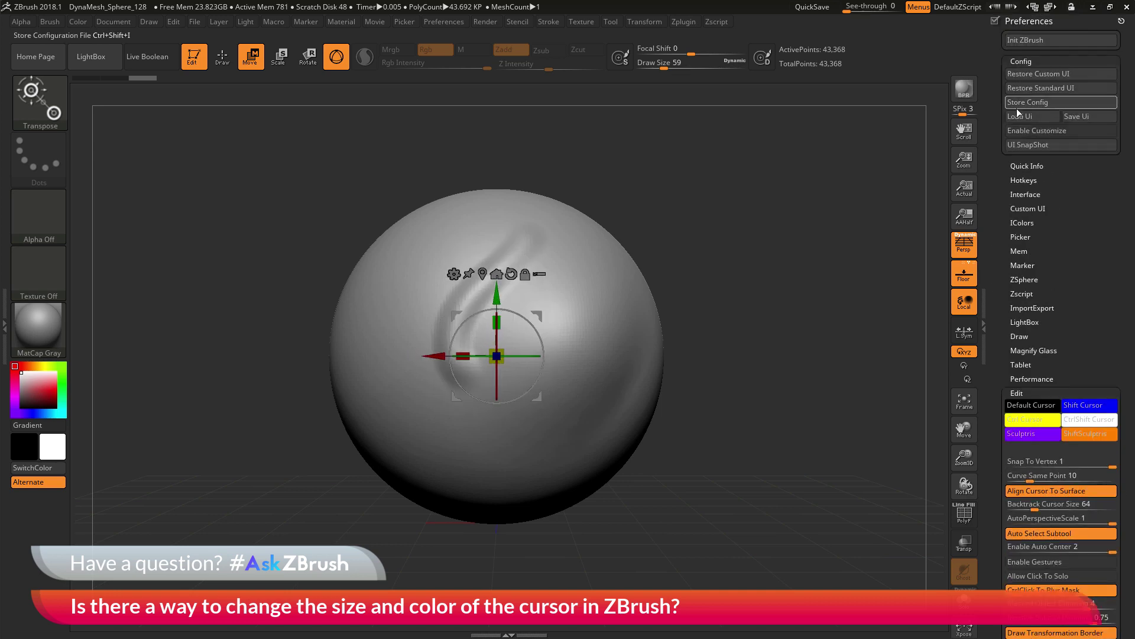
pyautogui.moveTo(1086, 296); pyautogui.dragTo(1086, 227)
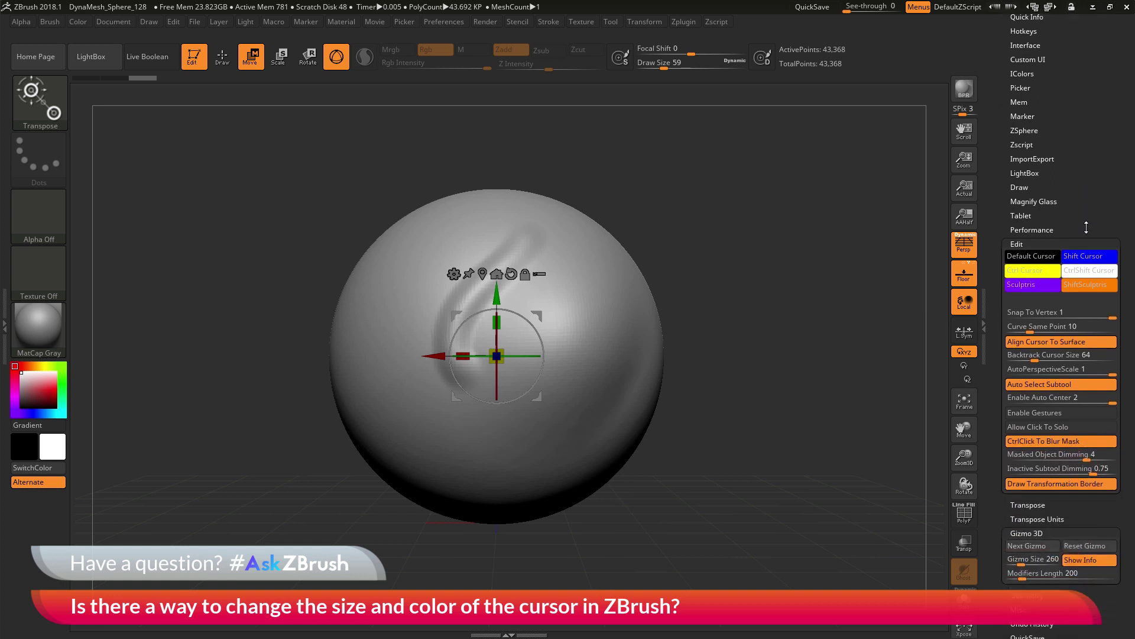
pyautogui.click(336, 61)
pyautogui.moveTo(739, 307); pyautogui.dragTo(758, 353)
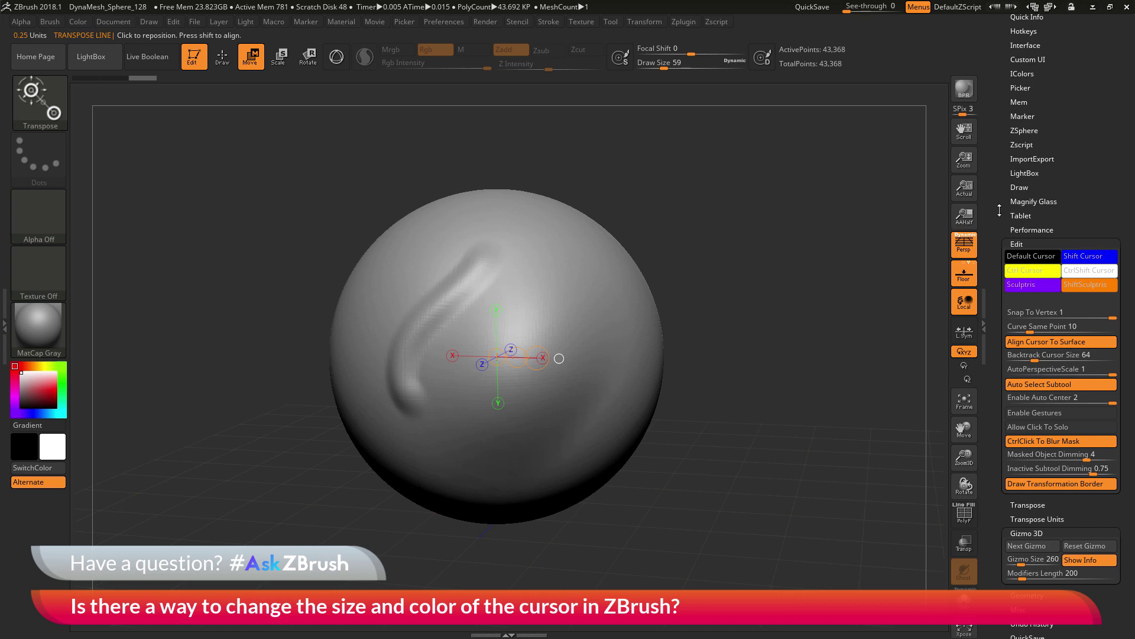
# In Preferences > Transpose, raise Circles Radius to 26 and Axis Length to about 91.38
pyautogui.scroll(3, 1029, 249)
pyautogui.scroll(-7, 1029, 272)
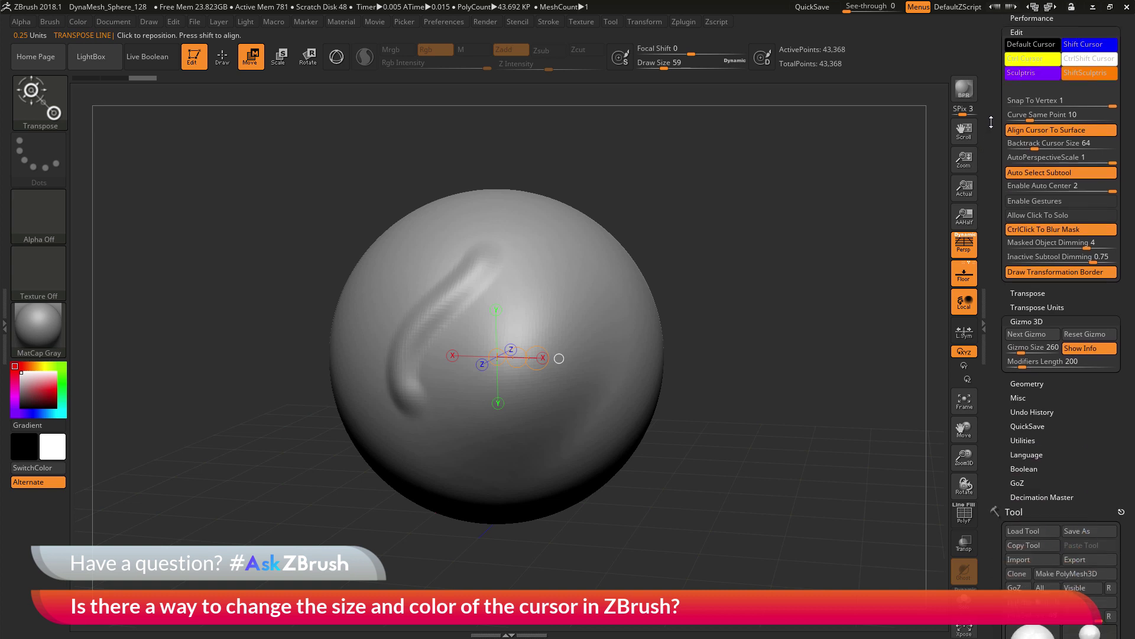
pyautogui.click(1028, 291)
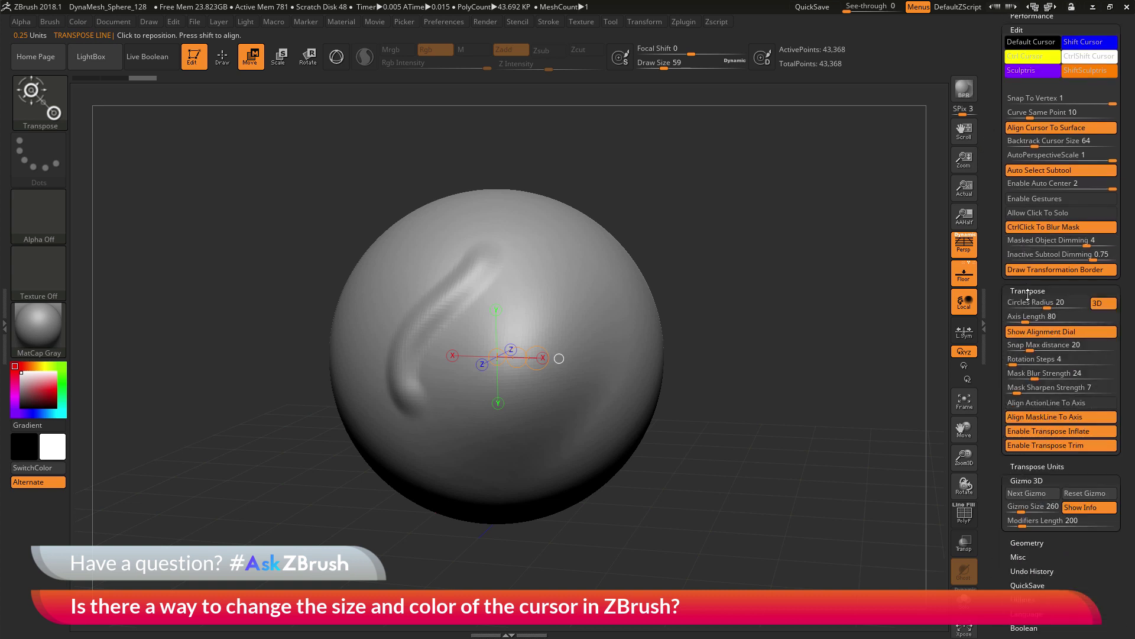
pyautogui.scroll(-3, 1027, 293)
pyautogui.moveTo(1048, 232)
pyautogui.mouseDown()
pyautogui.moveTo(1058, 242)
pyautogui.moveTo(1039, 244)
pyautogui.moveTo(1053, 233)
pyautogui.moveTo(1065, 240)
pyautogui.mouseUp()
pyautogui.moveTo(986, 177); pyautogui.dragTo(986, 318)
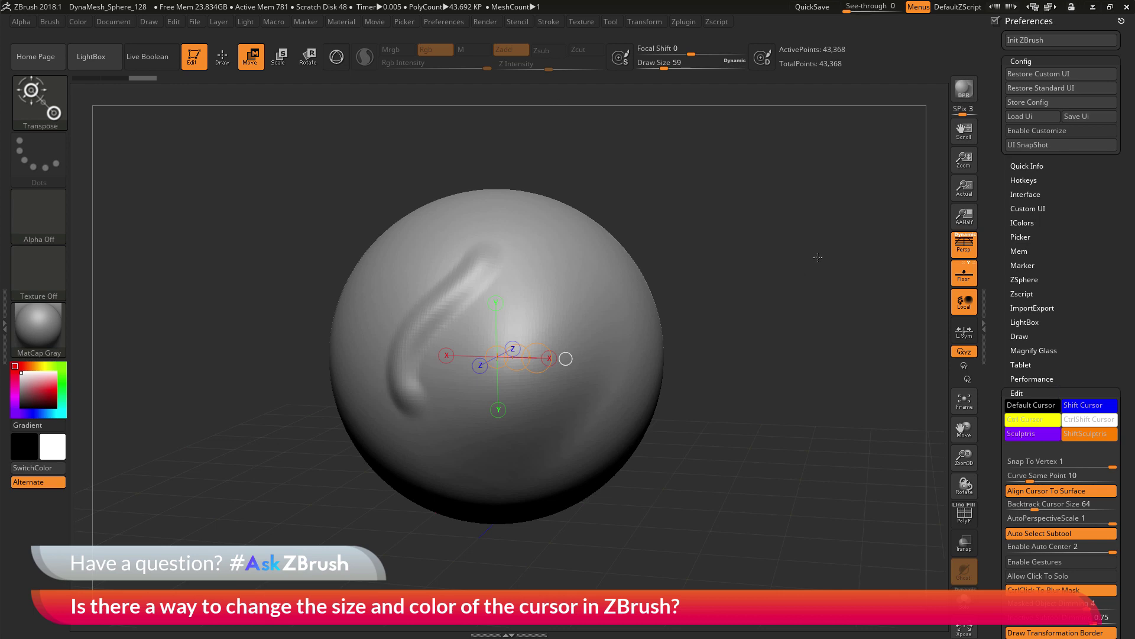
# Collapse the Edit, Transpose and Gizmo 3D subpalettes in the Preferences menu
pyautogui.click(442, 22)
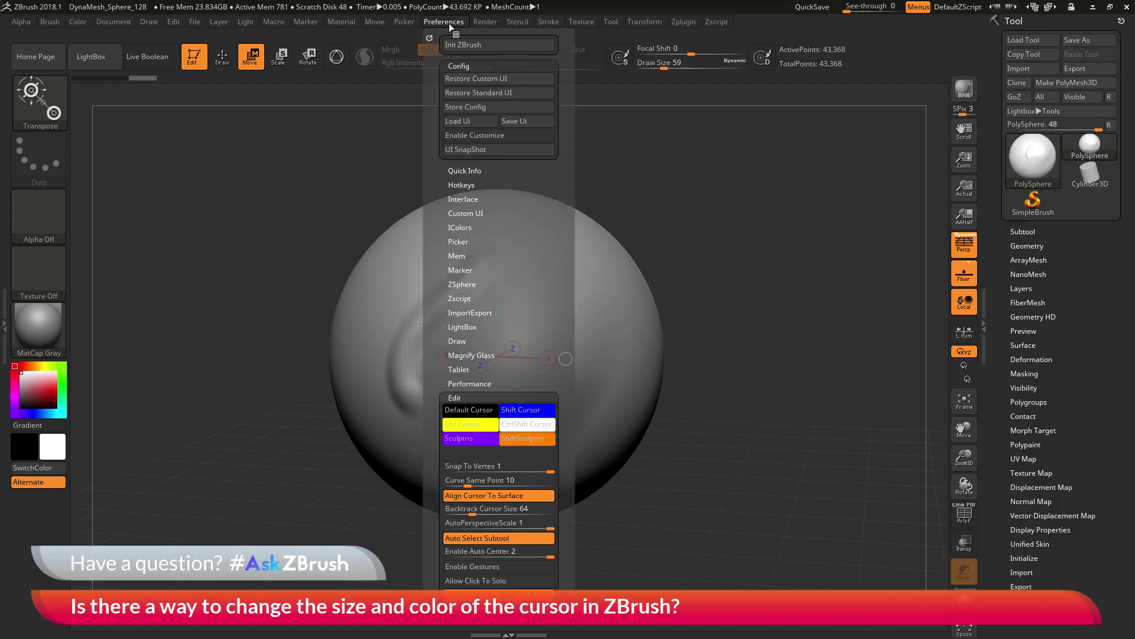
pyautogui.moveTo(487, 364); pyautogui.dragTo(527, 286)
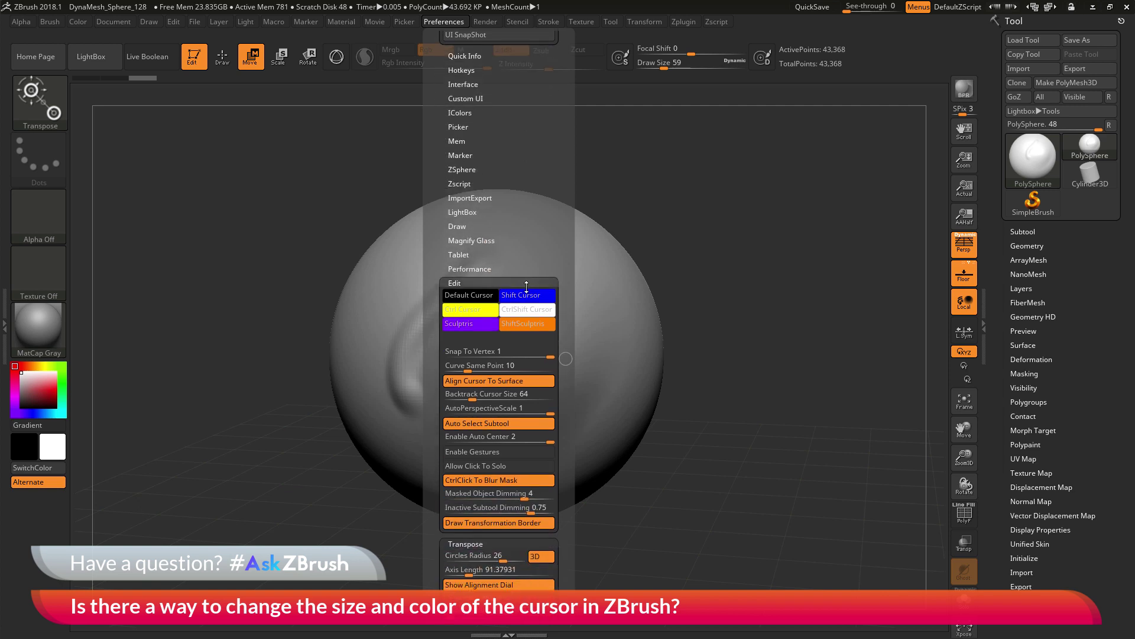
pyautogui.click(483, 283)
pyautogui.moveTo(513, 269); pyautogui.dragTo(515, 218)
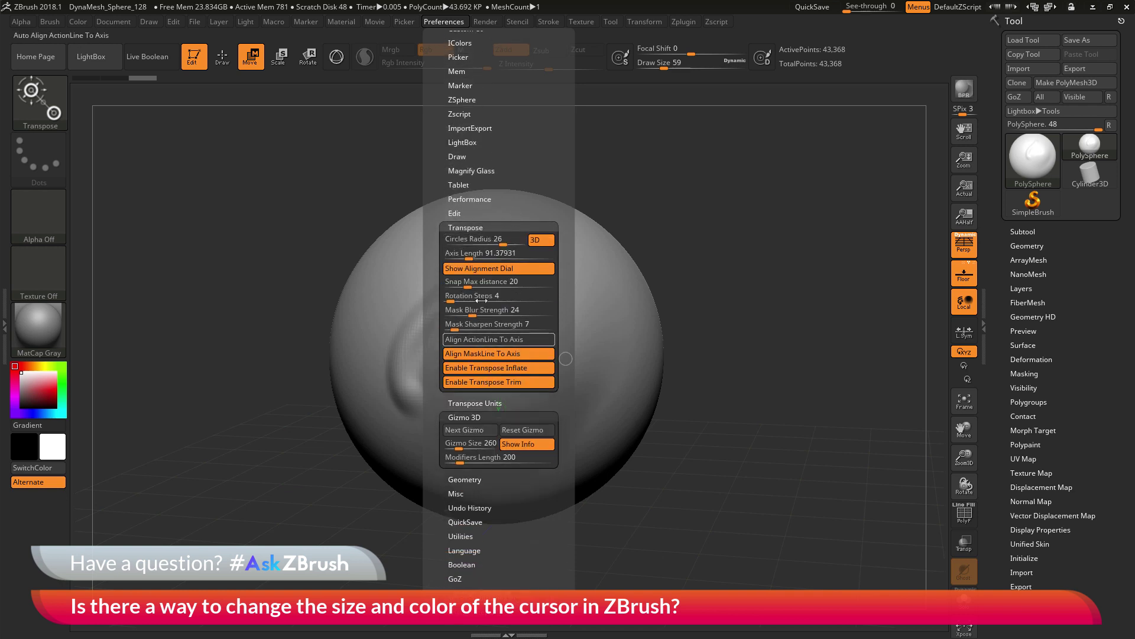
pyautogui.click(479, 227)
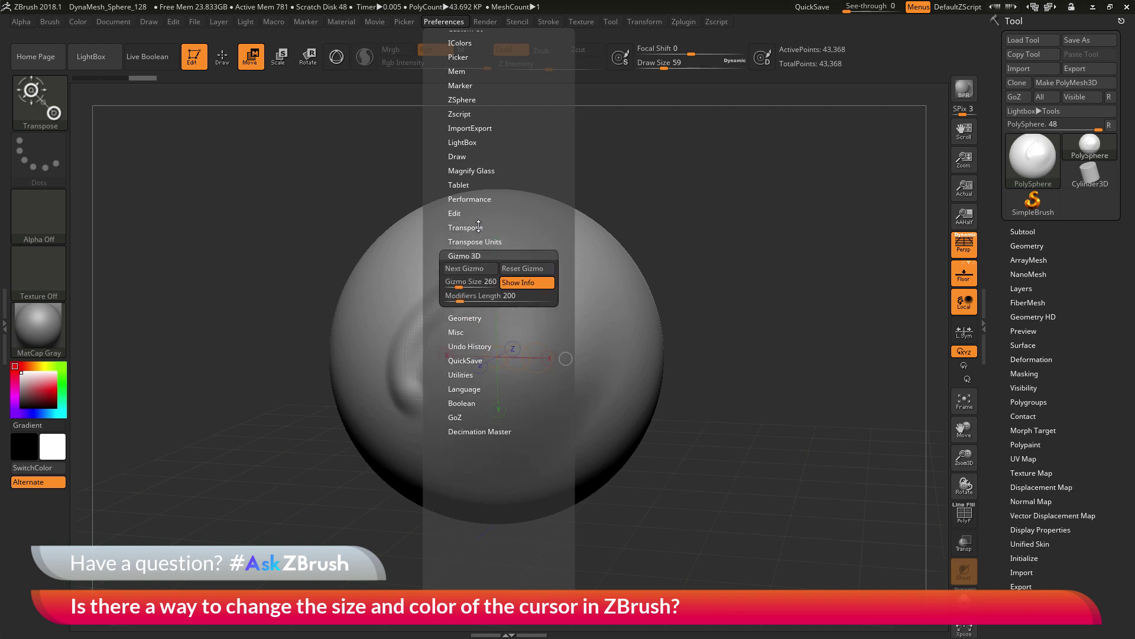
pyautogui.click(499, 255)
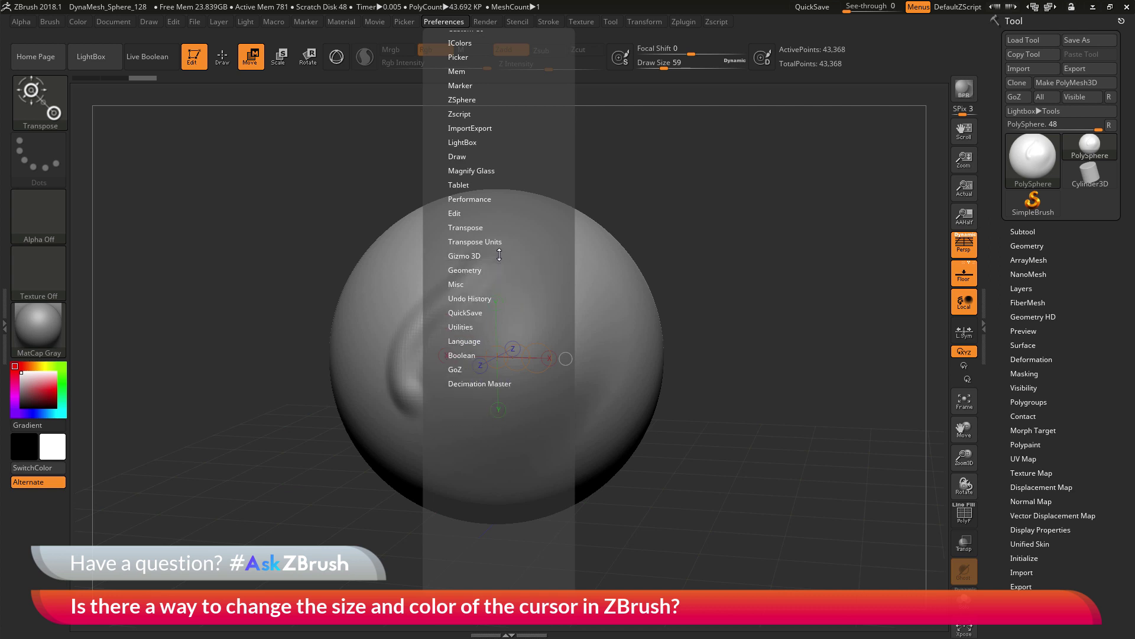
pyautogui.moveTo(525, 121); pyautogui.dragTo(524, 234)
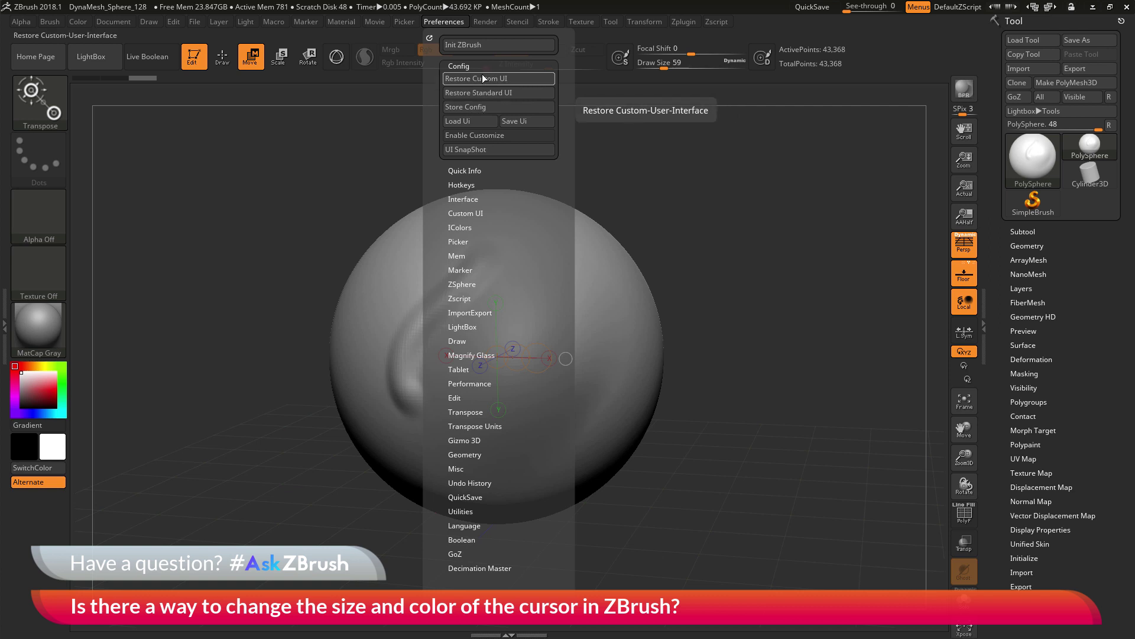
# Return to Draw mode, set Draw Size to 145, and sculpt a raised stroke on the upper sphere
pyautogui.click(458, 65)
pyautogui.click(430, 37)
pyautogui.click(229, 59)
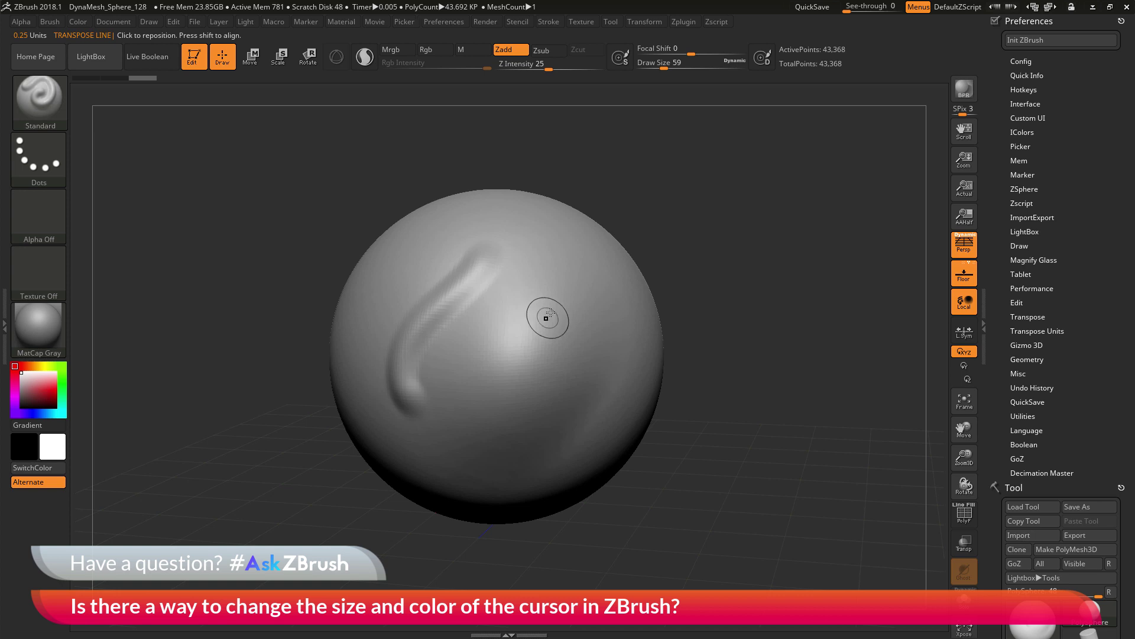
pyautogui.moveTo(663, 68); pyautogui.dragTo(680, 68)
pyautogui.moveTo(543, 260); pyautogui.dragTo(509, 355)
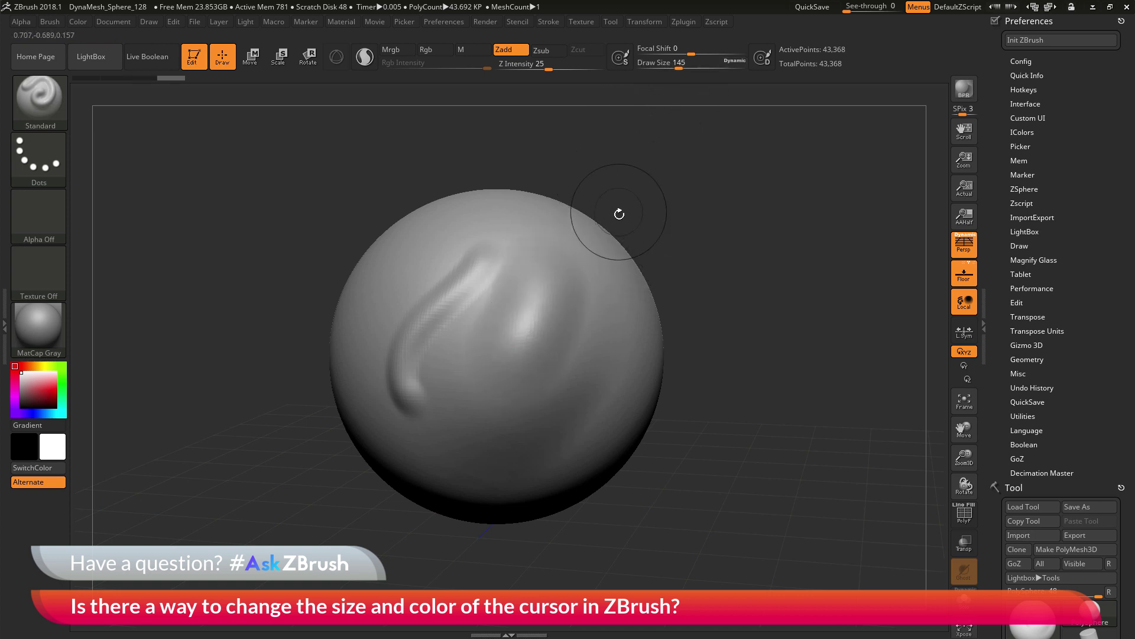